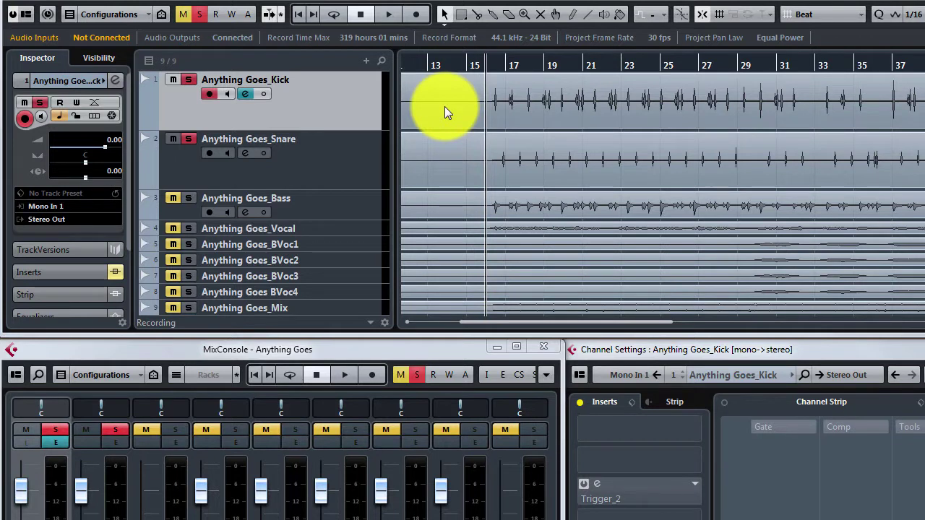
# Audition the soloed kick and snare tracks dry, and engage the kick's Trigger_2 insert during a second playback.
pyautogui.click(391, 16)
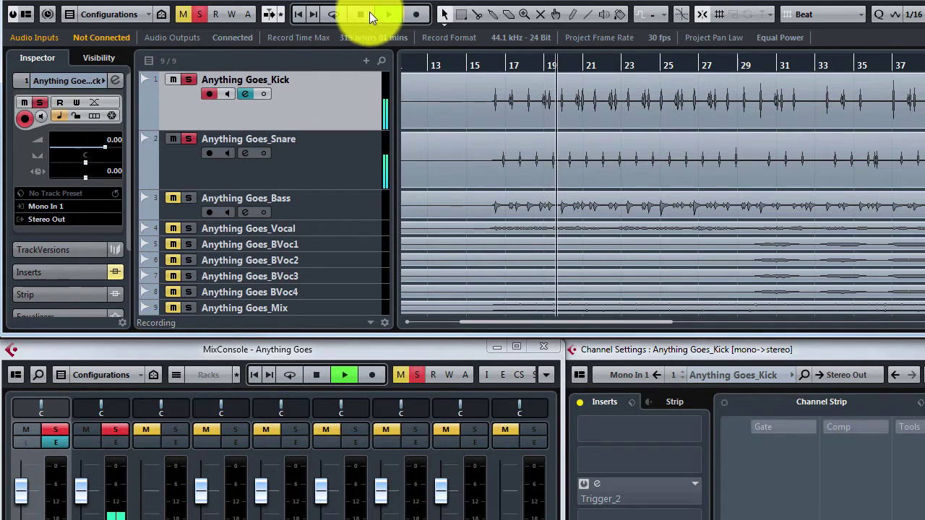
pyautogui.click(363, 15)
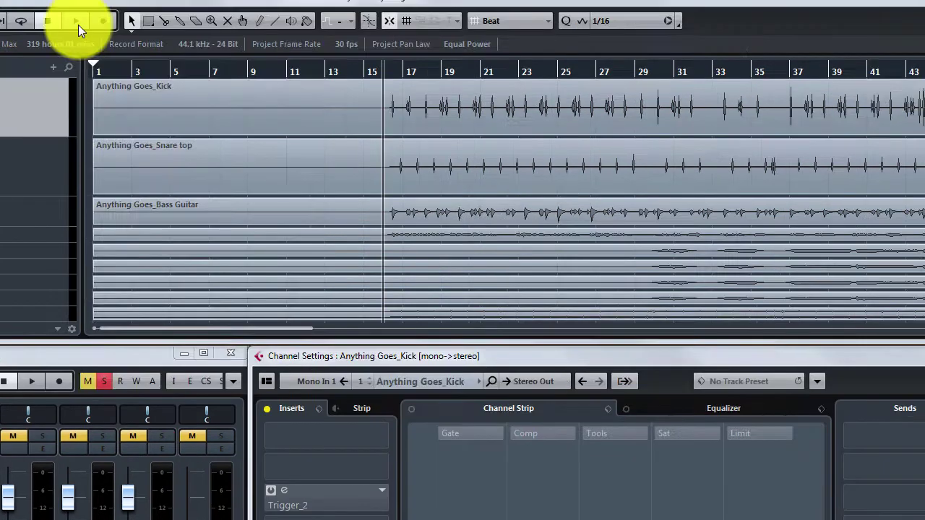
pyautogui.click(76, 22)
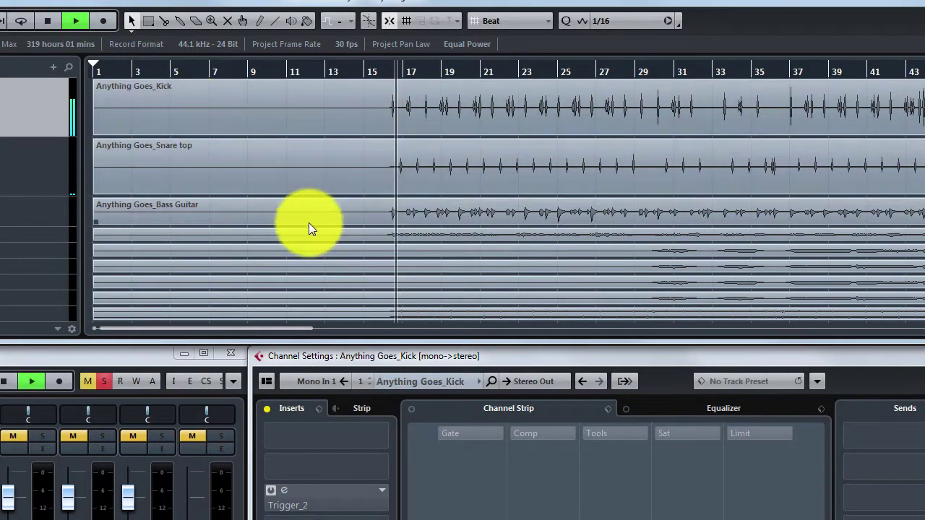
pyautogui.click(327, 508)
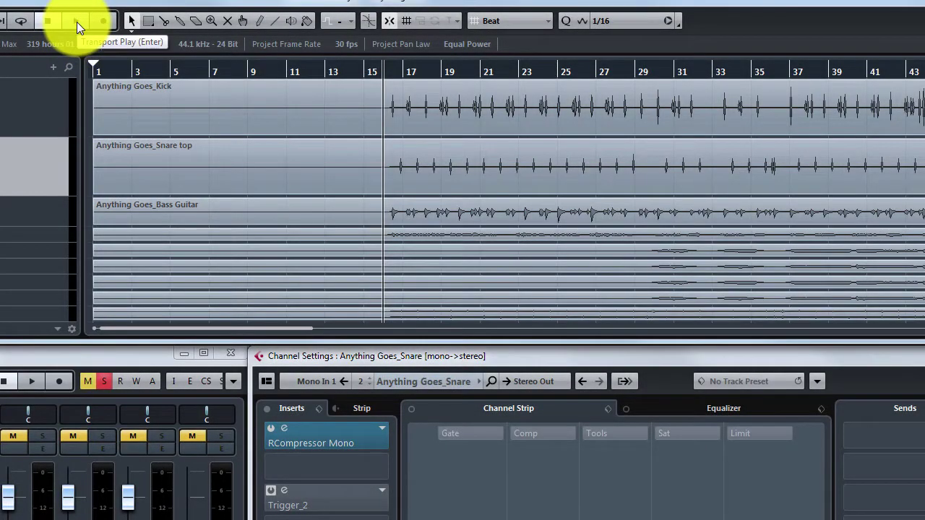
# Play the drums, activate the snare's Trigger_2 insert and open its RCompressor Mono insert for viewing.
pyautogui.click(77, 22)
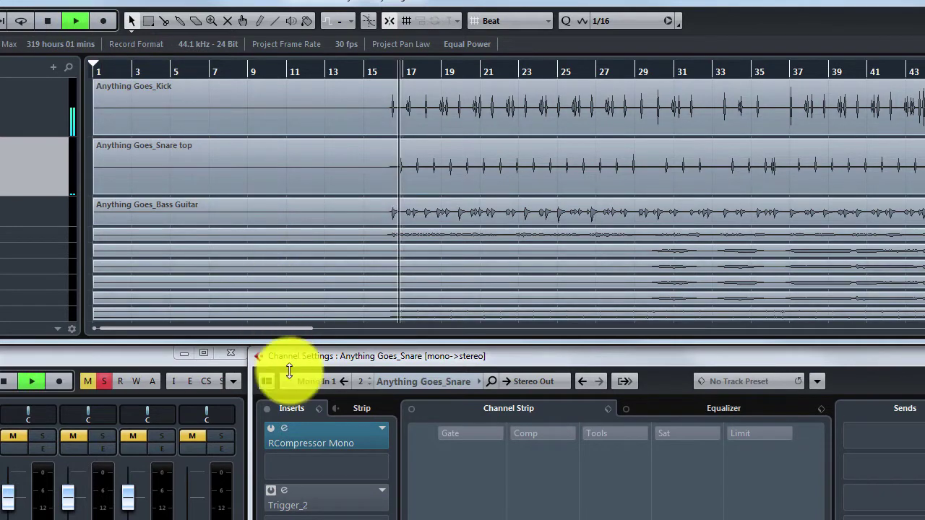
pyautogui.click(323, 499)
pyautogui.click(323, 499)
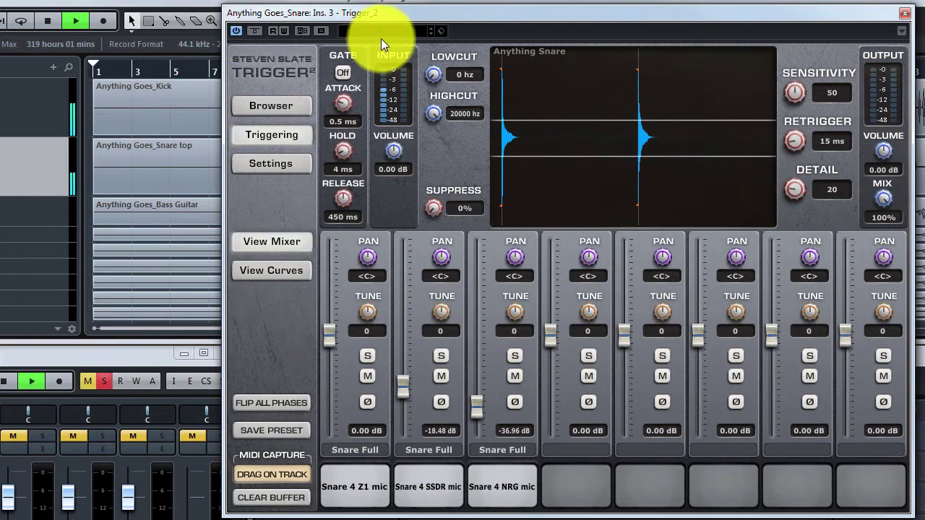
pyautogui.click(905, 13)
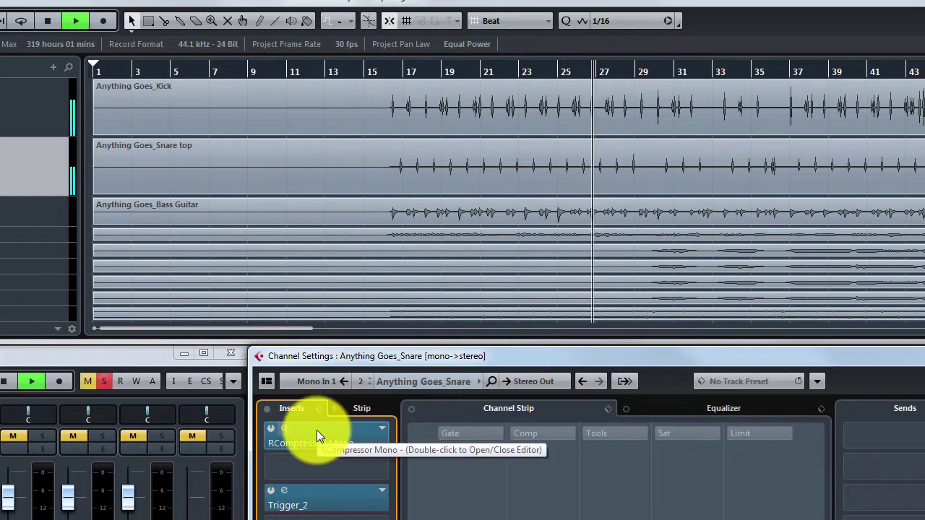
pyautogui.doubleClick(316, 430)
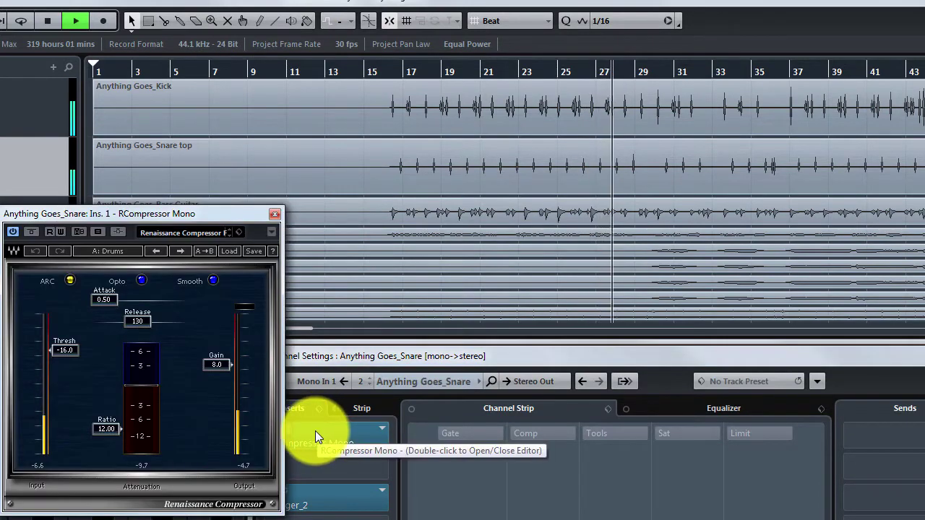
pyautogui.doubleClick(322, 499)
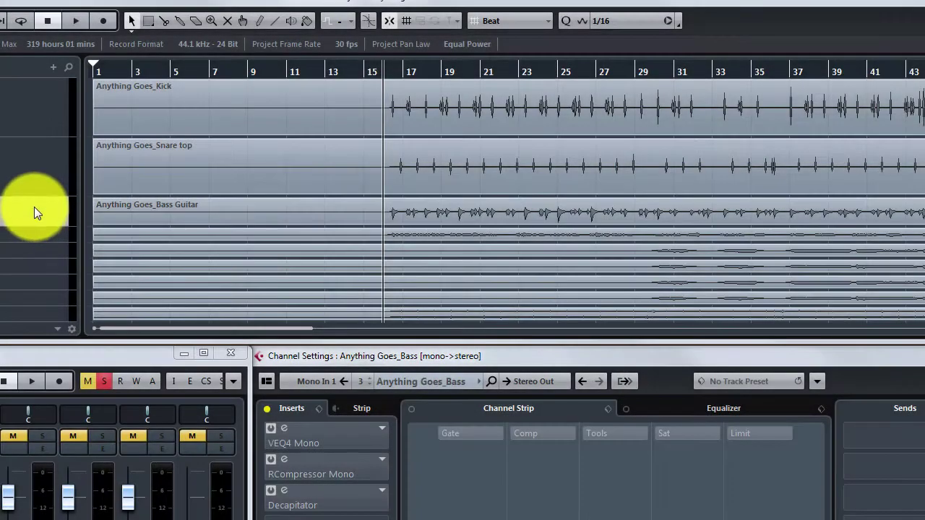
# Play the bass track while opening and activating its VEQ4 Mono, RCompressor Mono and Decapitator inserts one after another.
pyautogui.click(77, 22)
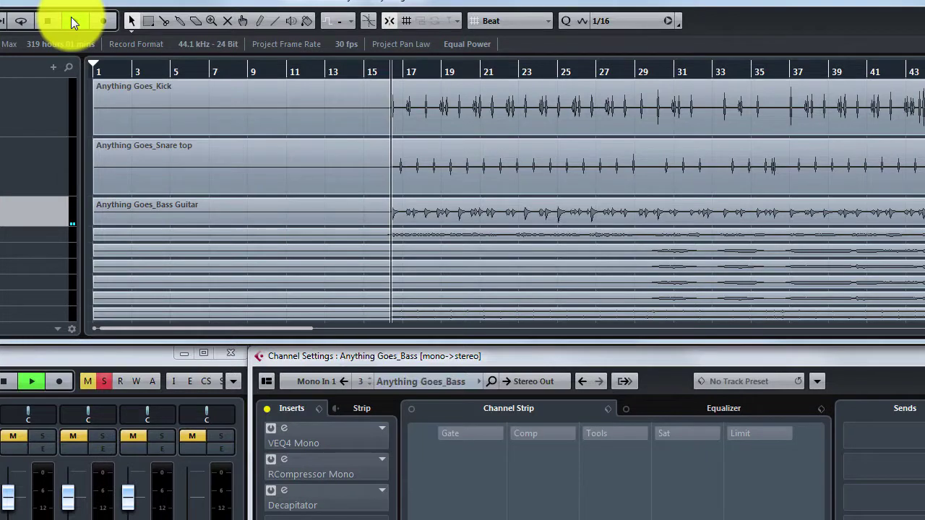
pyautogui.click(71, 17)
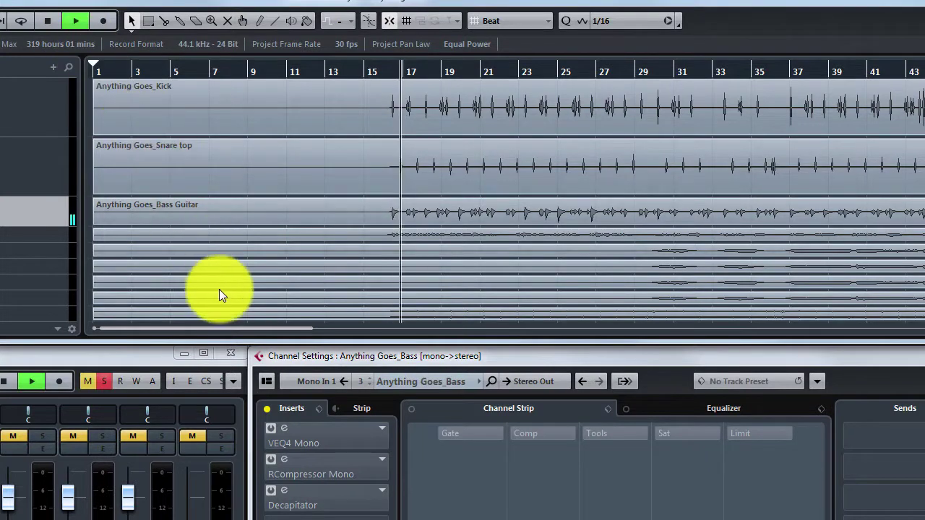
pyautogui.doubleClick(329, 436)
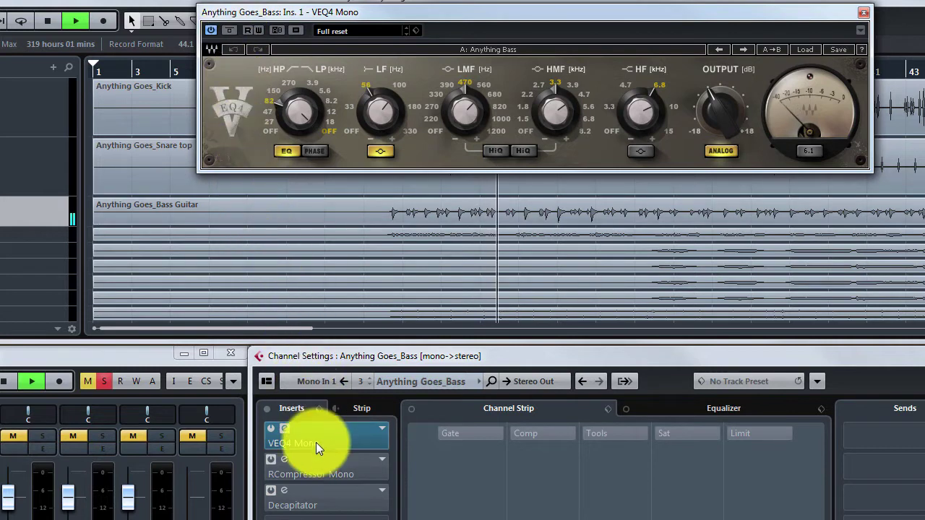
pyautogui.doubleClick(312, 468)
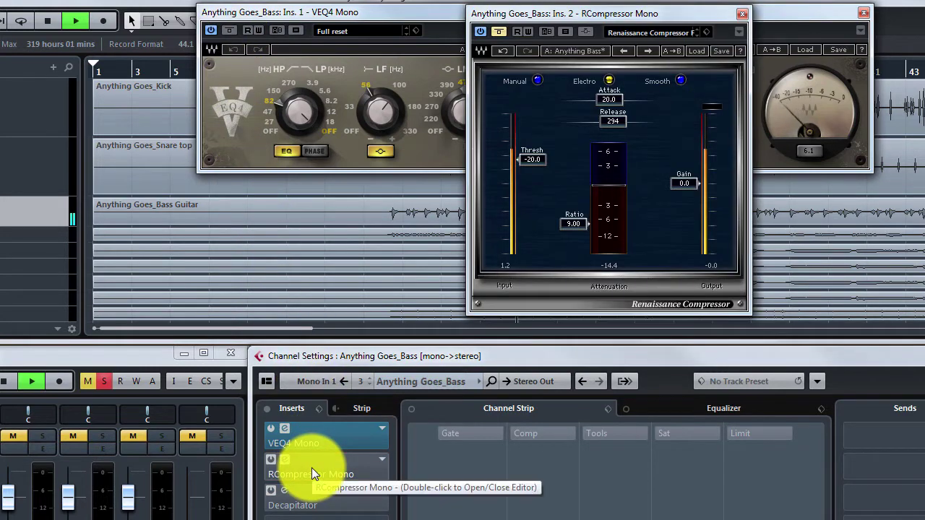
pyautogui.click(502, 33)
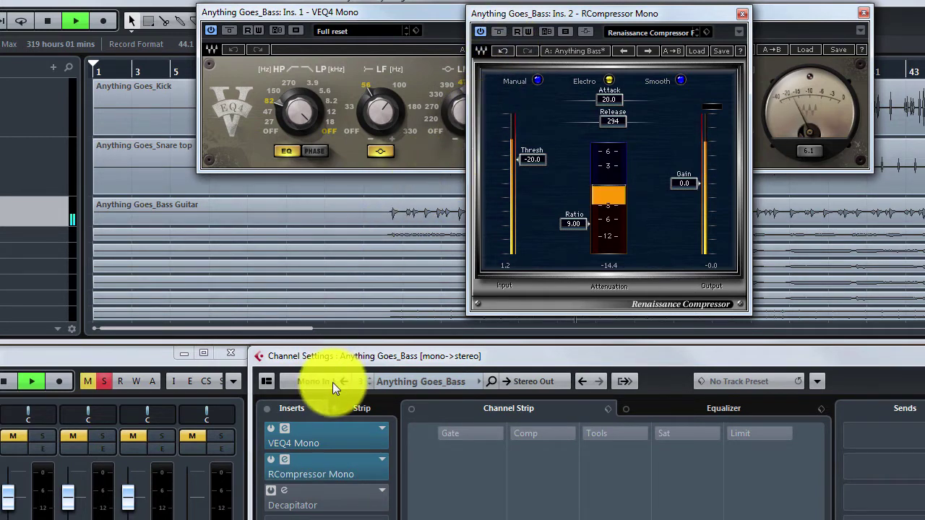
pyautogui.click(325, 505)
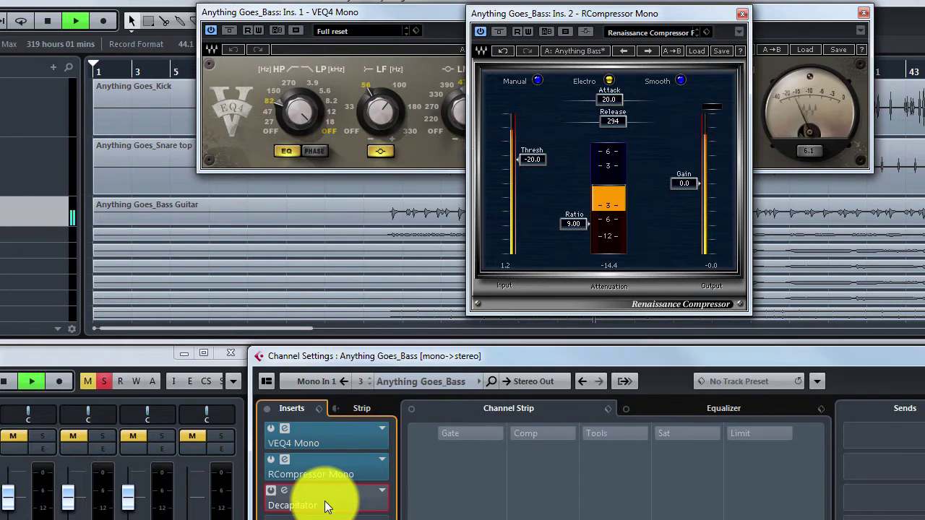
pyautogui.click(325, 505)
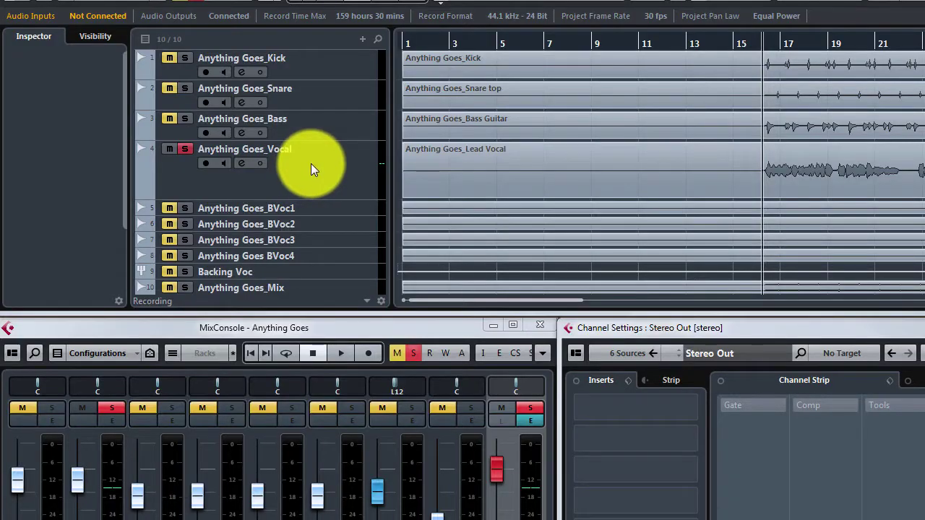
# Audition the lead vocal track dry, and open its Reverberate-x64 insert and take it out of bypass during playback.
pyautogui.click(311, 163)
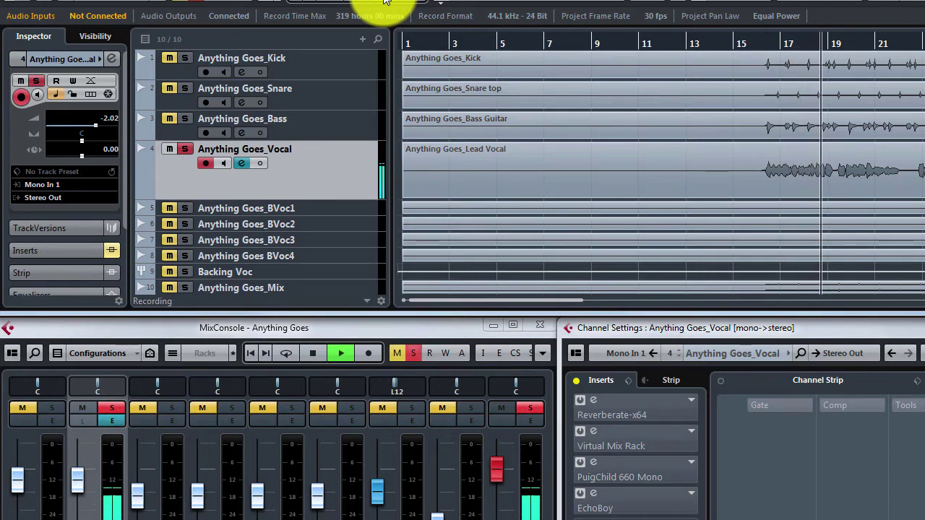
pyautogui.press('space')
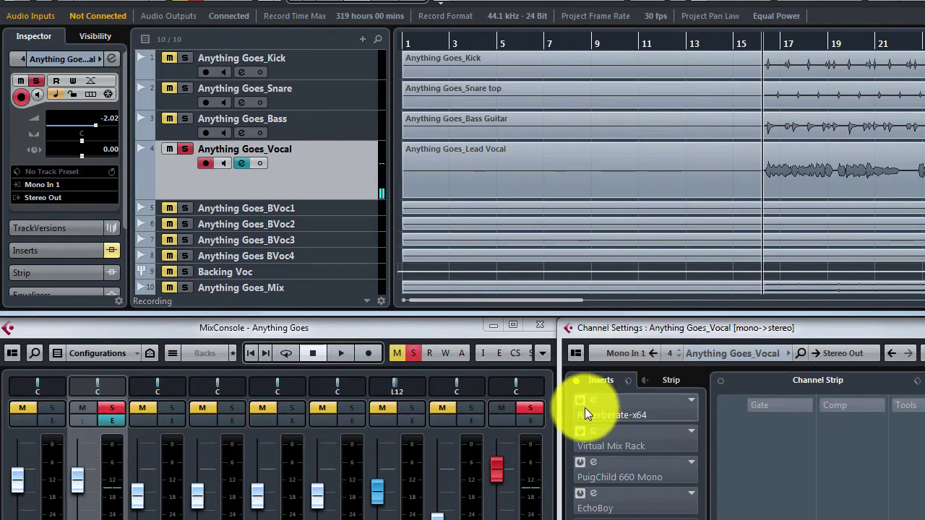
pyautogui.click(612, 409)
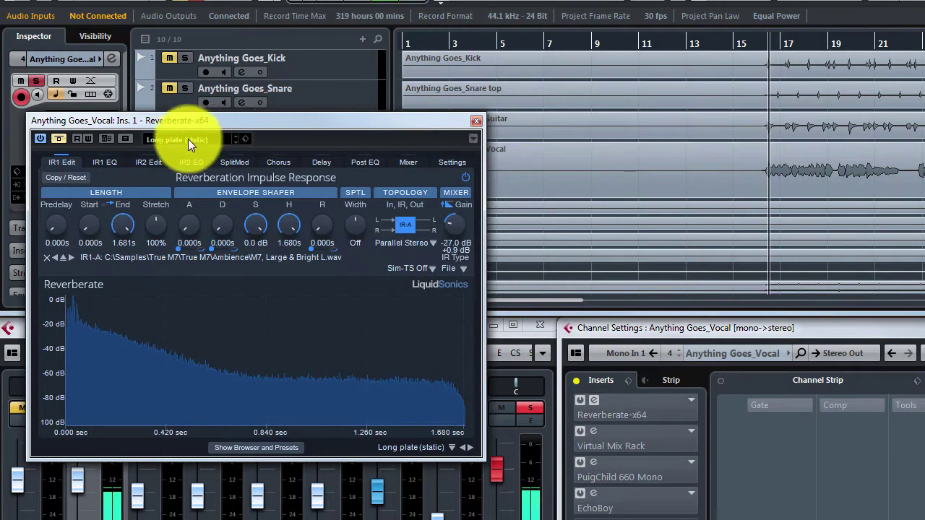
pyautogui.click(62, 140)
pyautogui.click(62, 138)
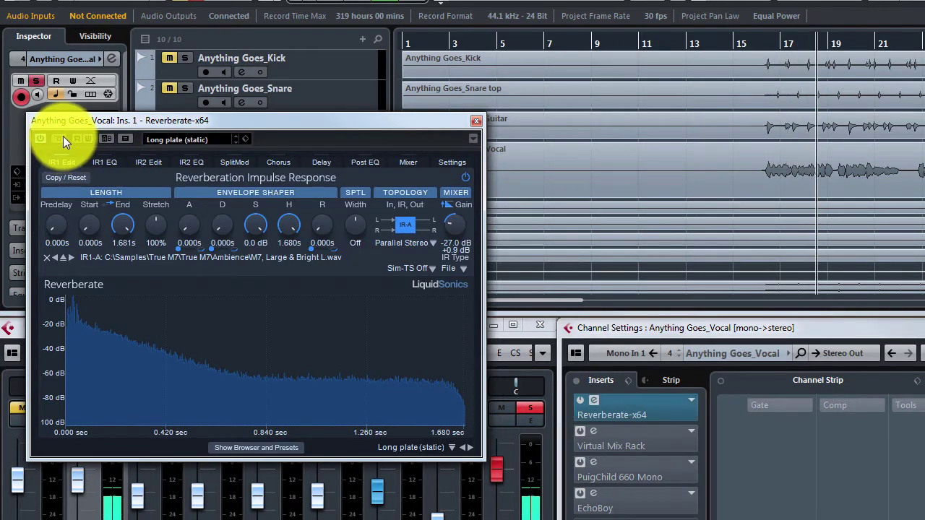
# Activate the lead vocal's Virtual Mix Rack and PuigChild 660 Mono inserts during playback, and open its EchoBoy insert.
pyautogui.click(615, 436)
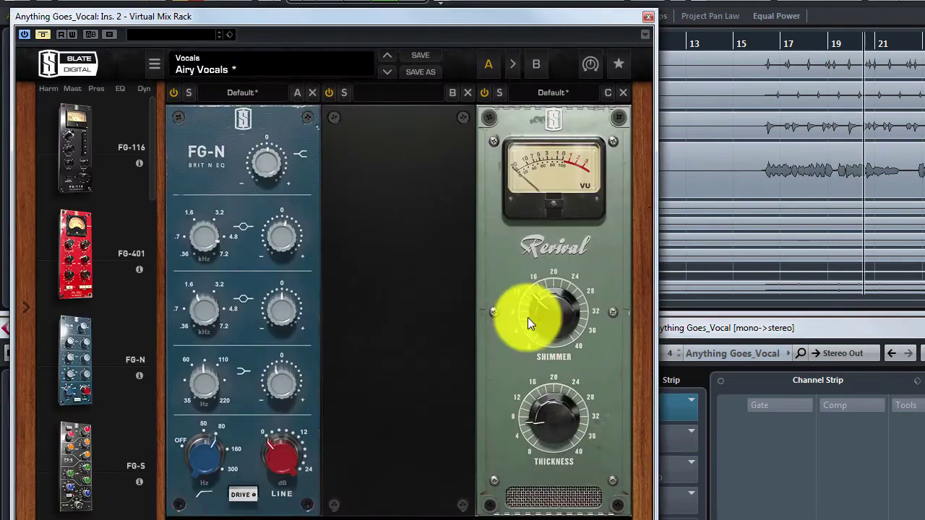
pyautogui.click(47, 36)
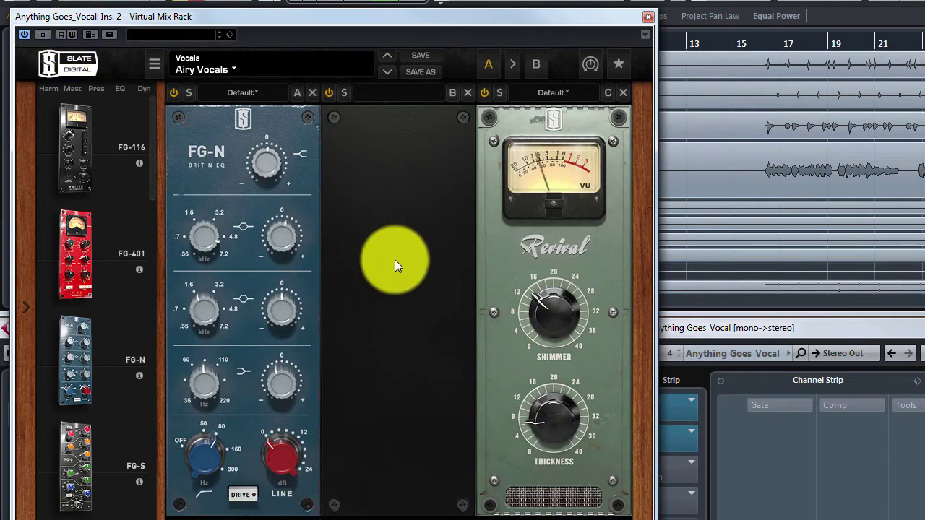
pyautogui.click(674, 475)
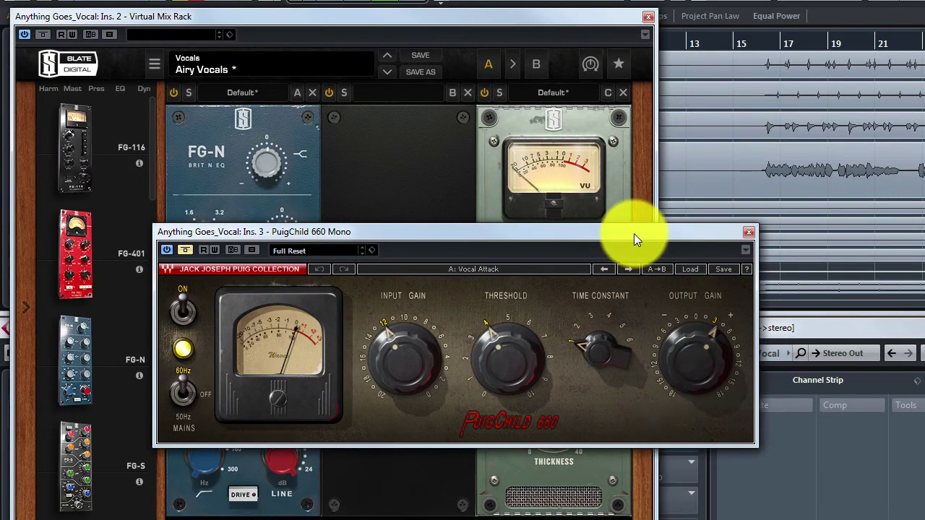
pyautogui.moveTo(634, 234); pyautogui.dragTo(529, 124)
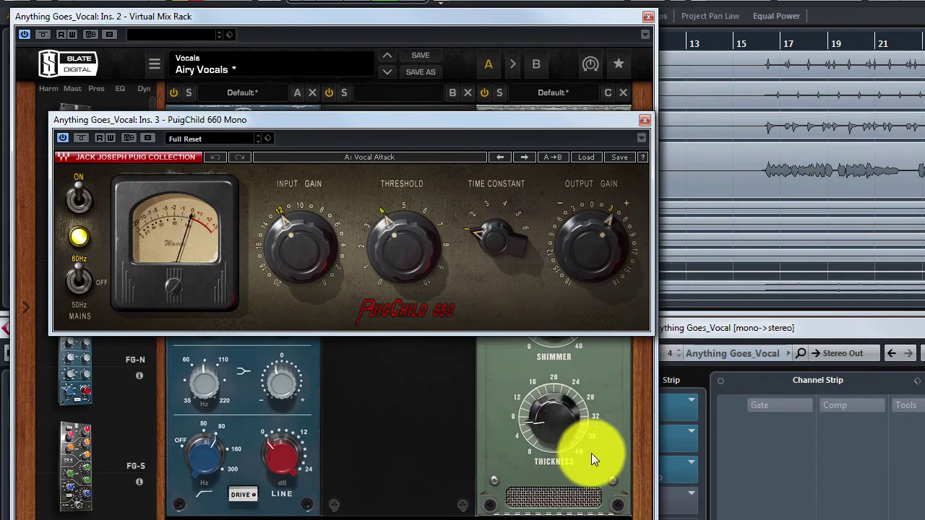
pyautogui.click(661, 492)
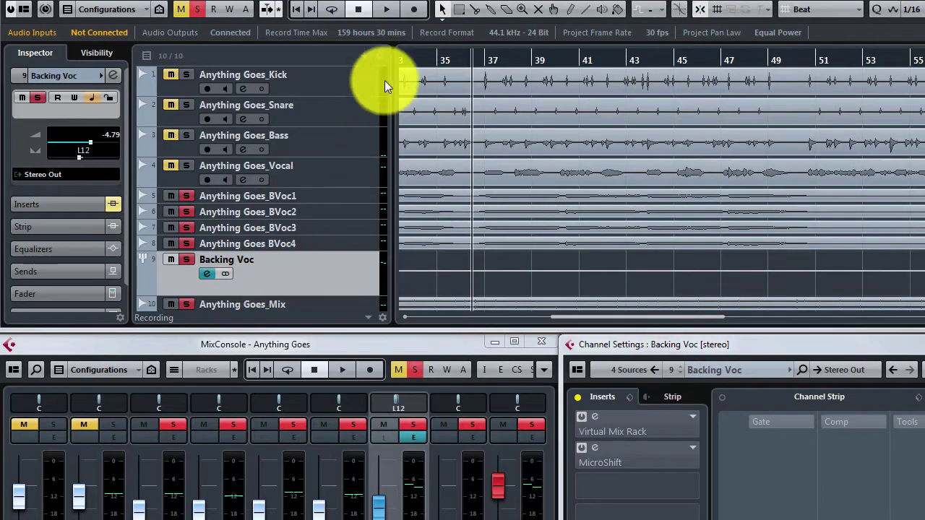
# Audition the Backing Voc group dry, take its Virtual Mix Rack insert out of bypass during playback, and open the MicroShift insert.
pyautogui.click(391, 10)
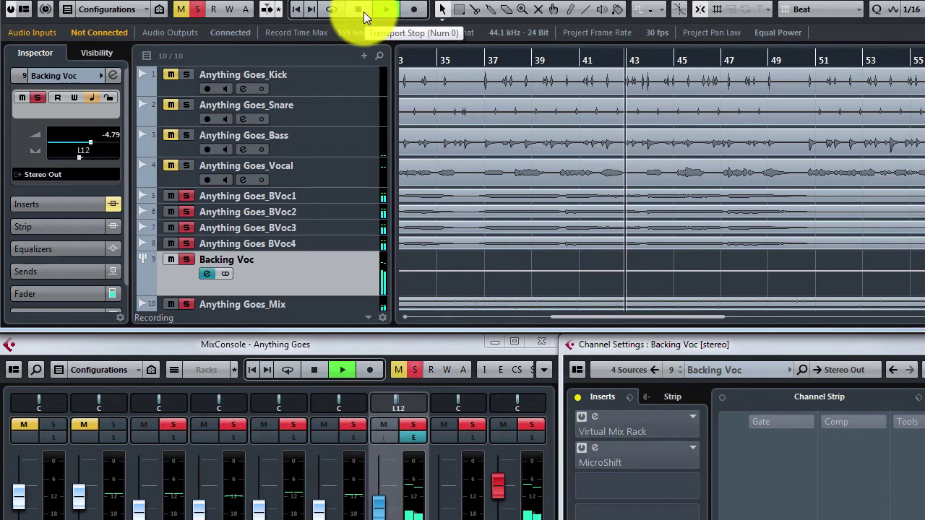
pyautogui.click(364, 12)
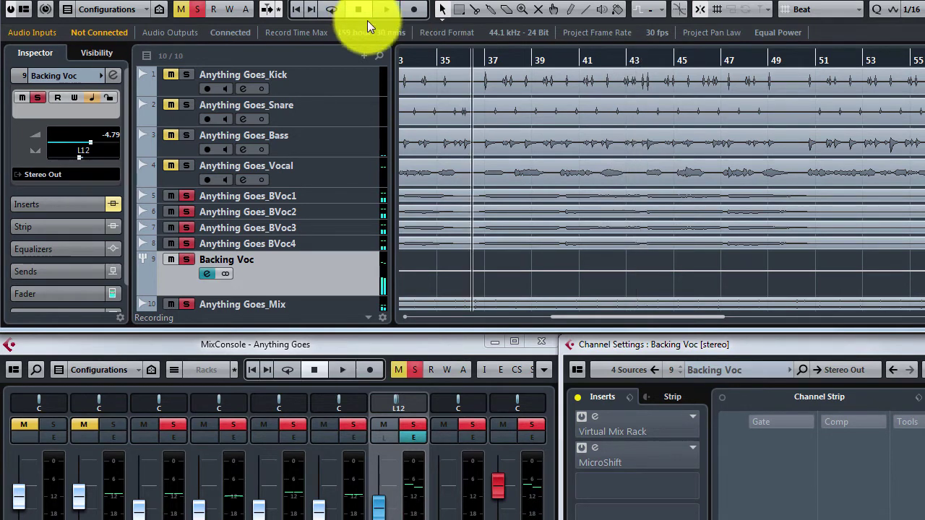
pyautogui.doubleClick(660, 424)
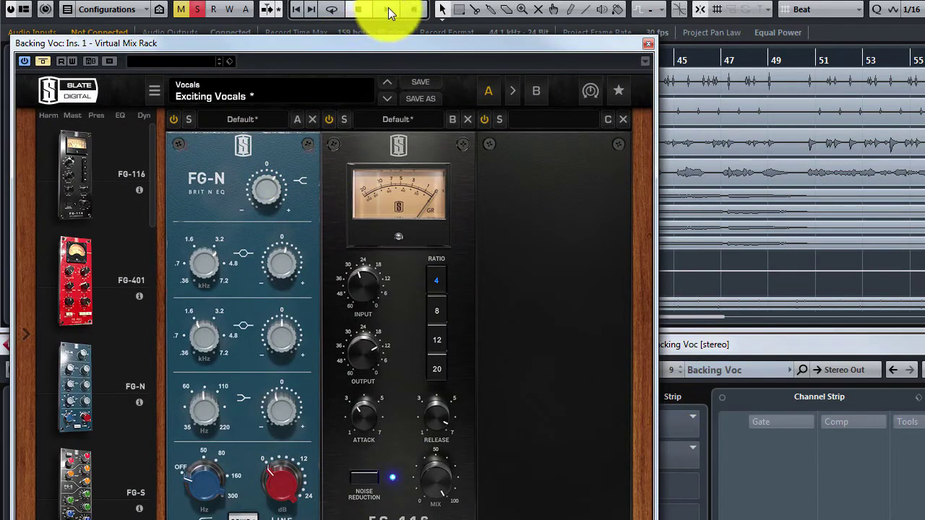
pyautogui.press('space')
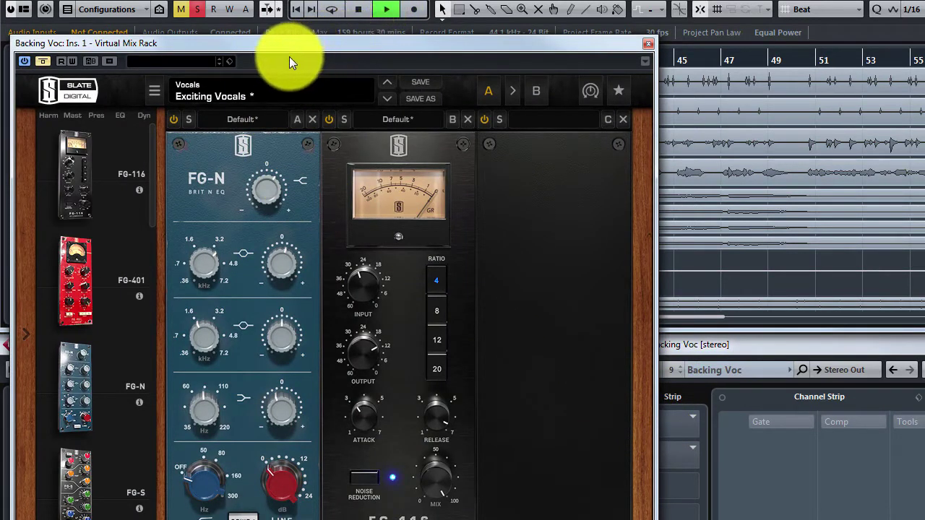
pyautogui.click(43, 60)
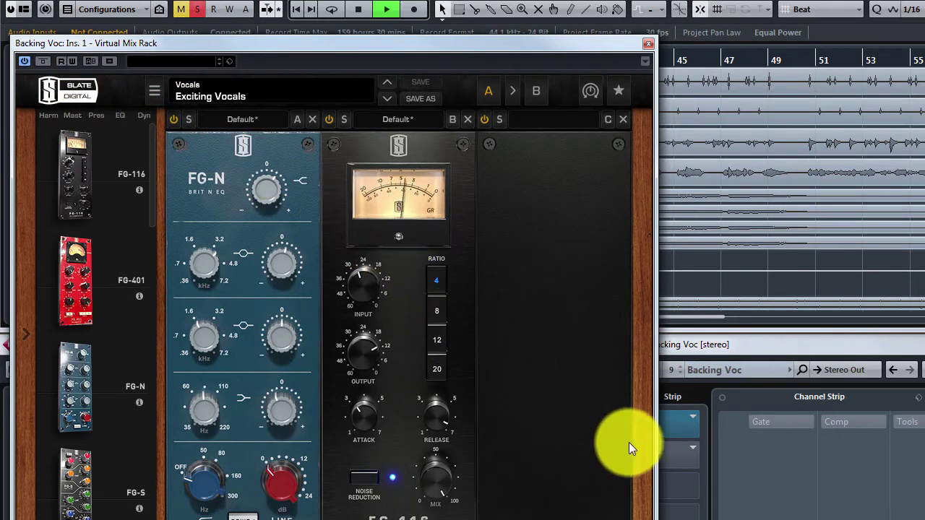
pyautogui.doubleClick(666, 454)
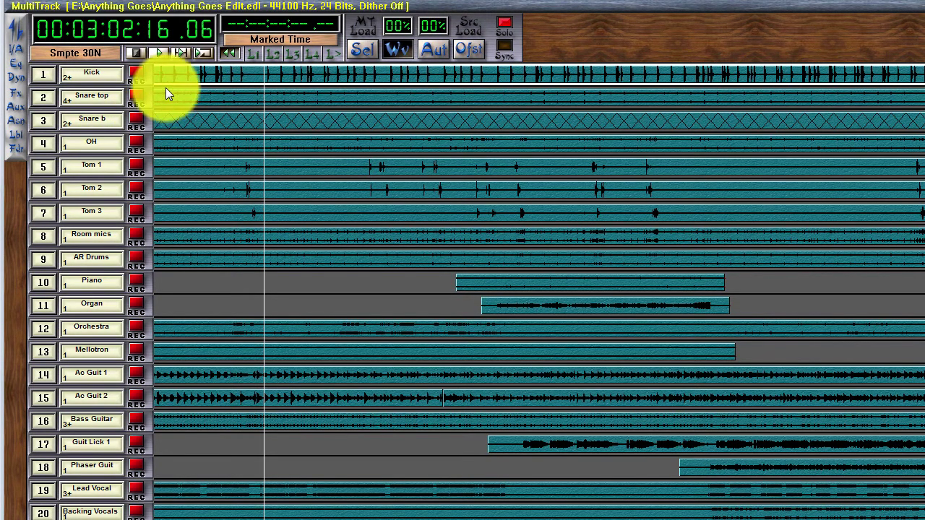
# In the Anything Goes Edit.edl multitrack session, play back the mix and select individual drum tracks from Snare top to AR Drums.
pyautogui.click(160, 52)
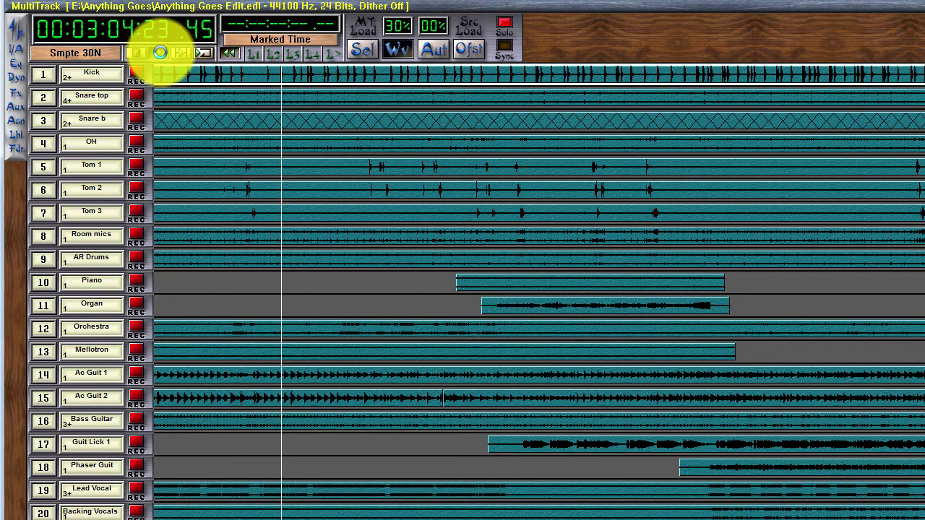
pyautogui.click(296, 104)
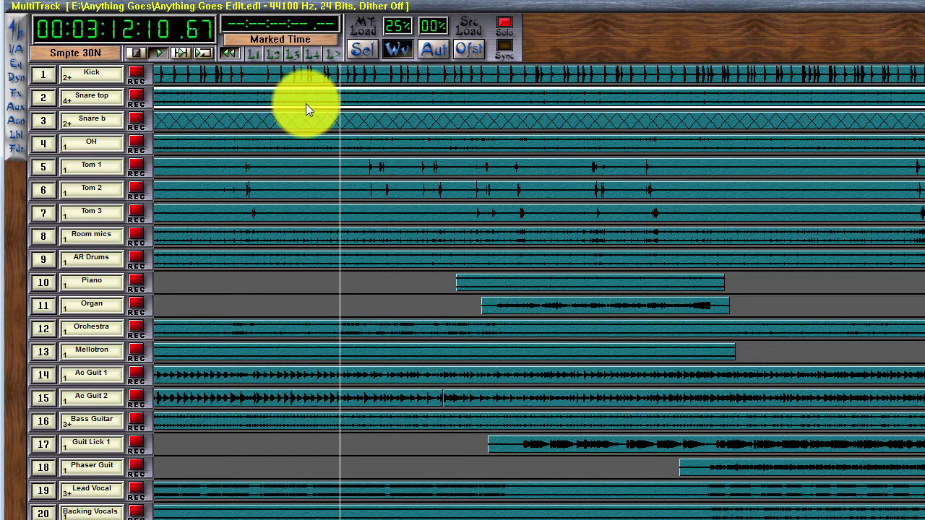
pyautogui.click(412, 140)
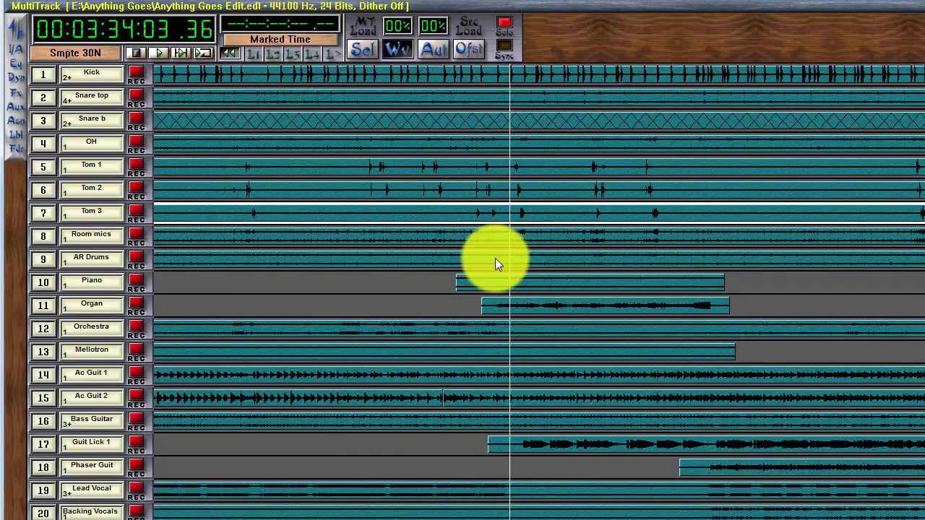
pyautogui.click(495, 257)
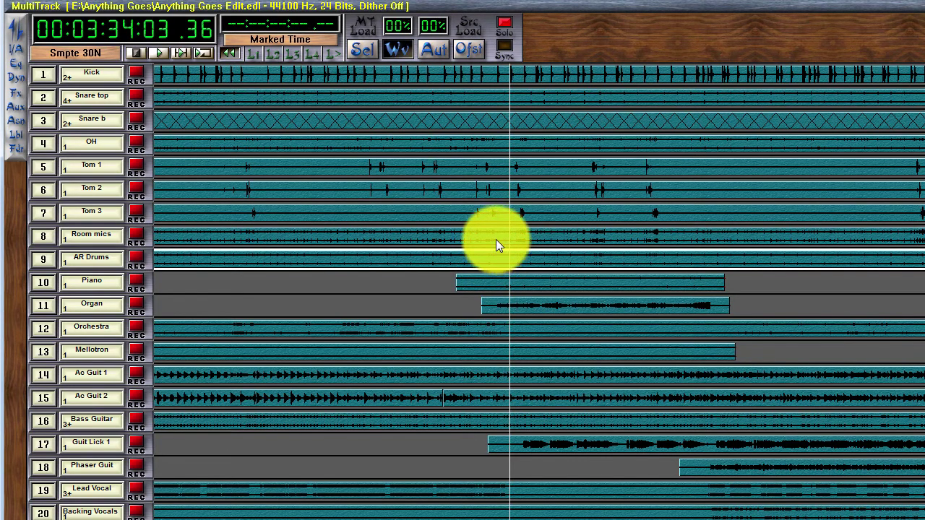
# Play back the mix and select the Room mics, Orchestra, Organ, Piano and Mellotron tracks one after another.
pyautogui.press('space')
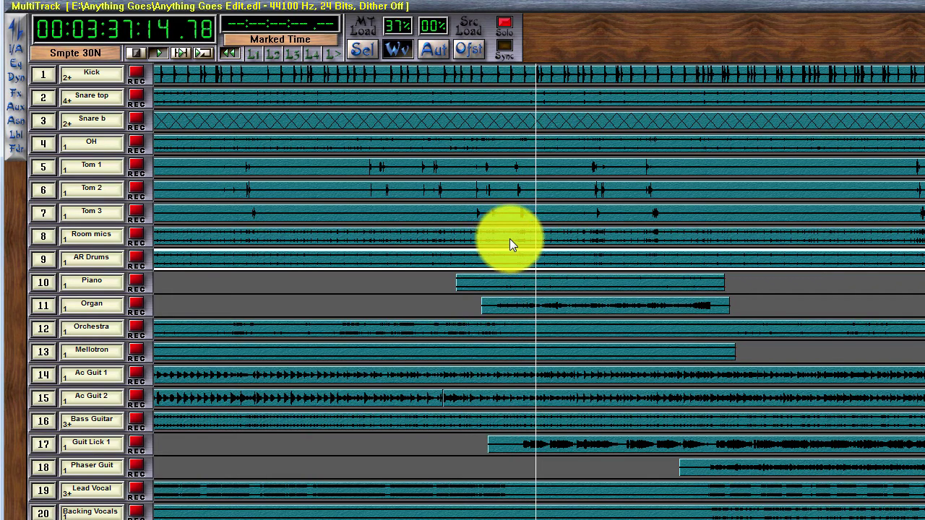
pyautogui.click(509, 242)
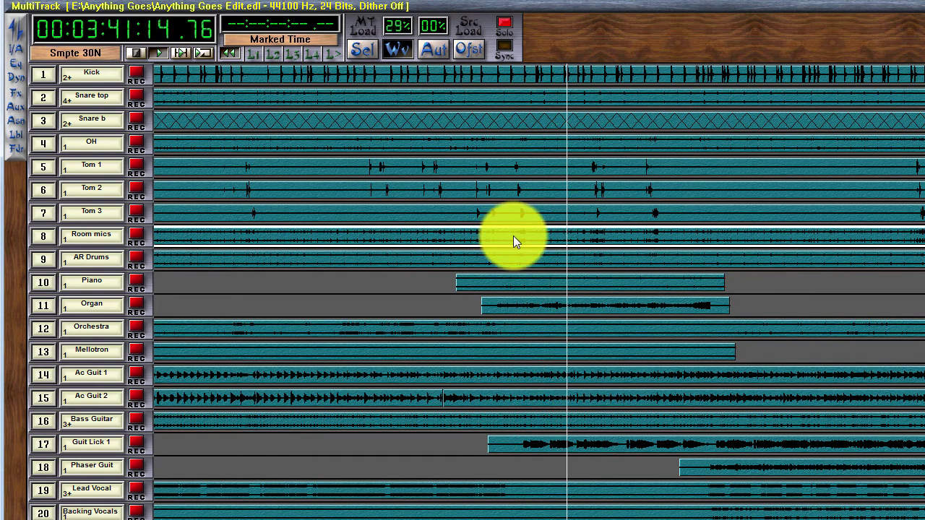
pyautogui.click(369, 327)
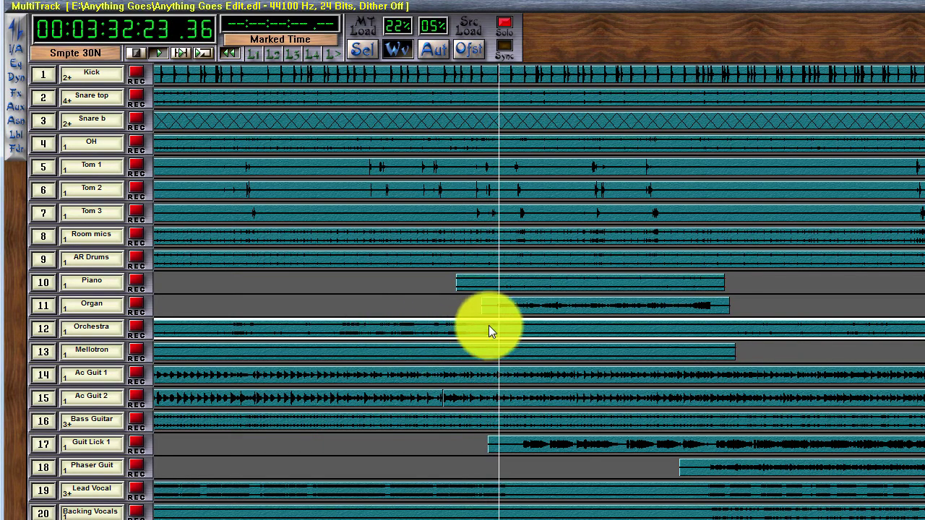
pyautogui.click(513, 305)
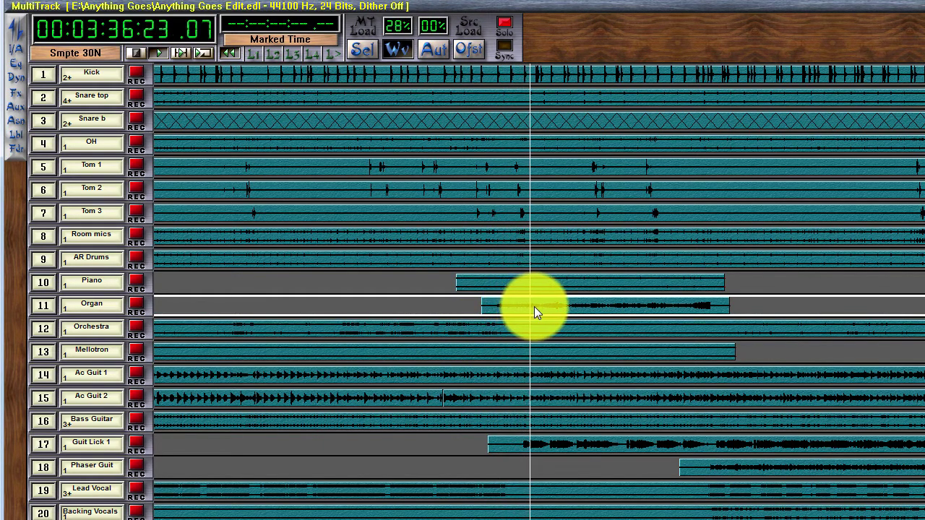
pyautogui.click(529, 282)
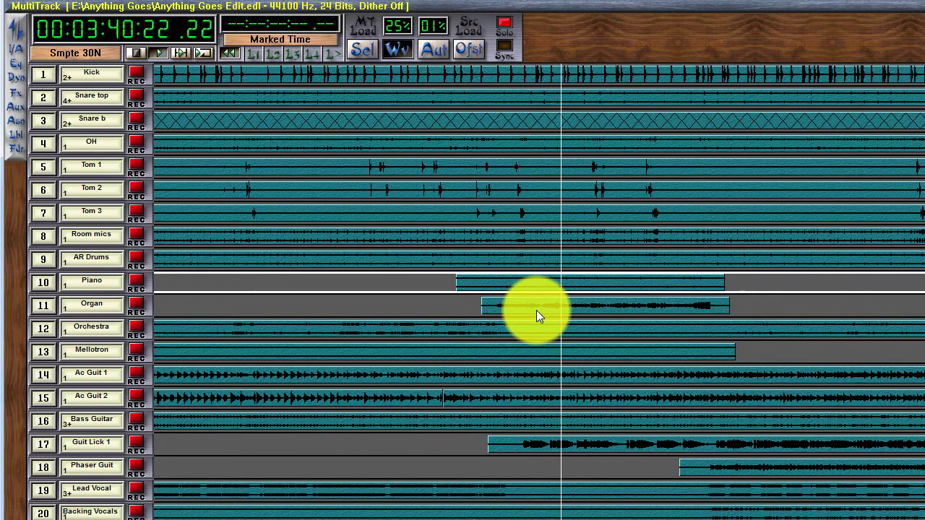
pyautogui.click(554, 352)
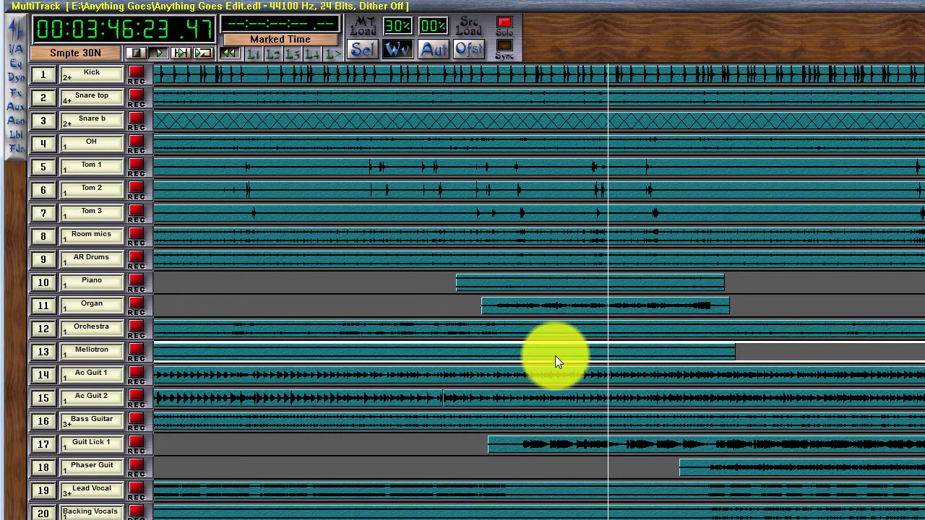
# Select the Ac Guit 1, Ac Guit 2, Bass Guitar, Phaser Guit and vocal tracks in turn during playback, and stop the mix.
pyautogui.click(576, 376)
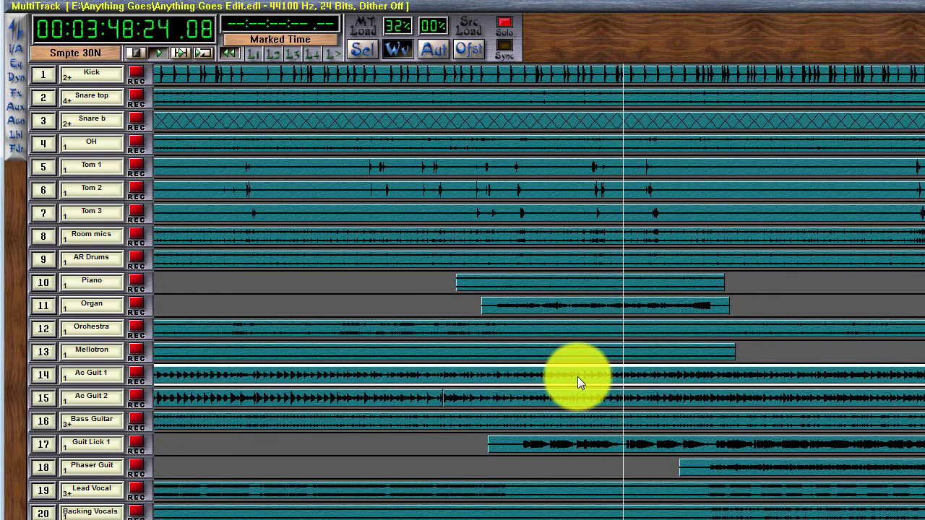
pyautogui.click(622, 393)
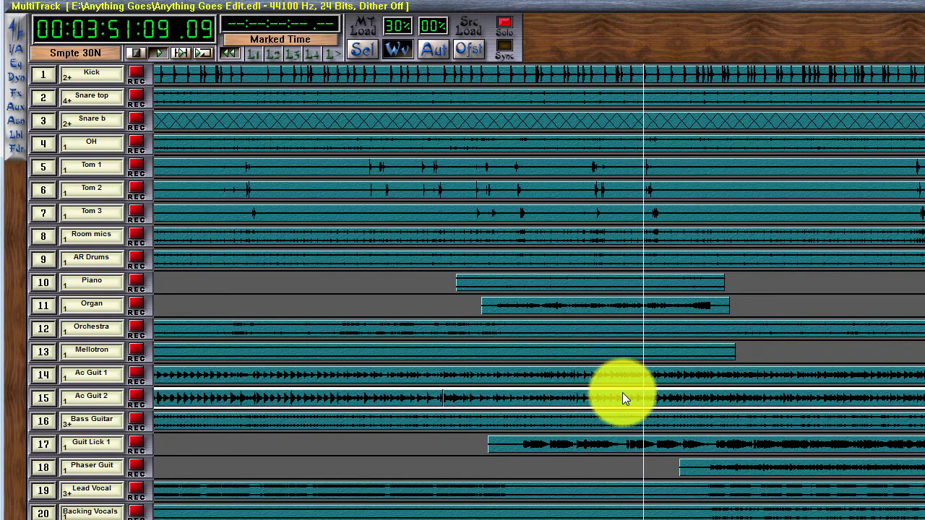
pyautogui.click(656, 418)
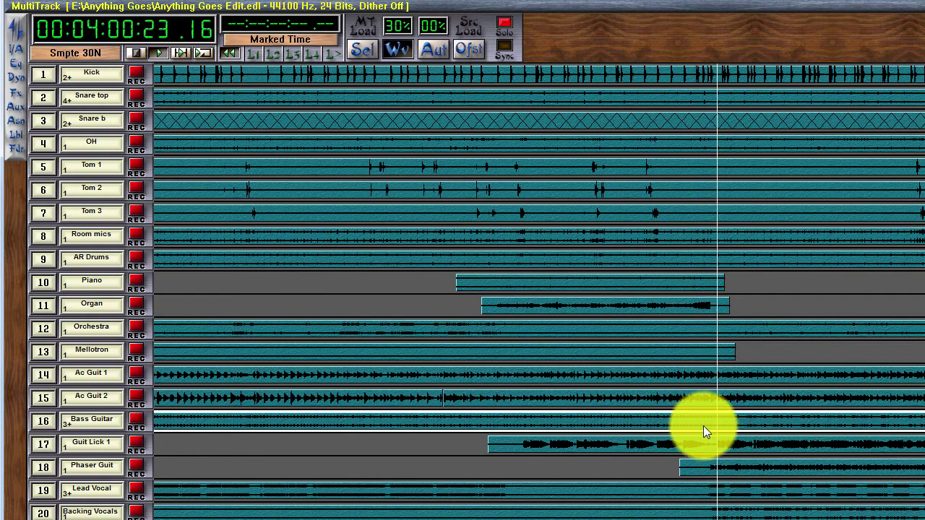
pyautogui.click(757, 467)
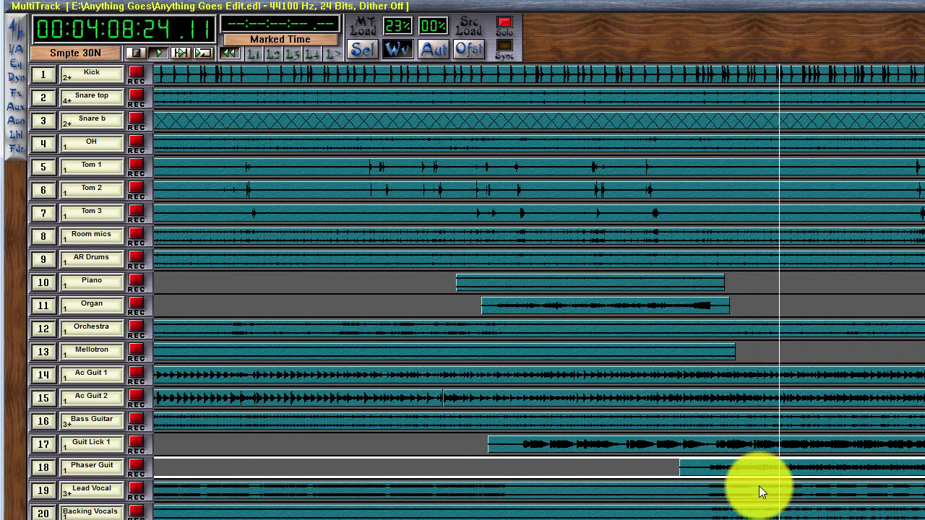
pyautogui.click(759, 486)
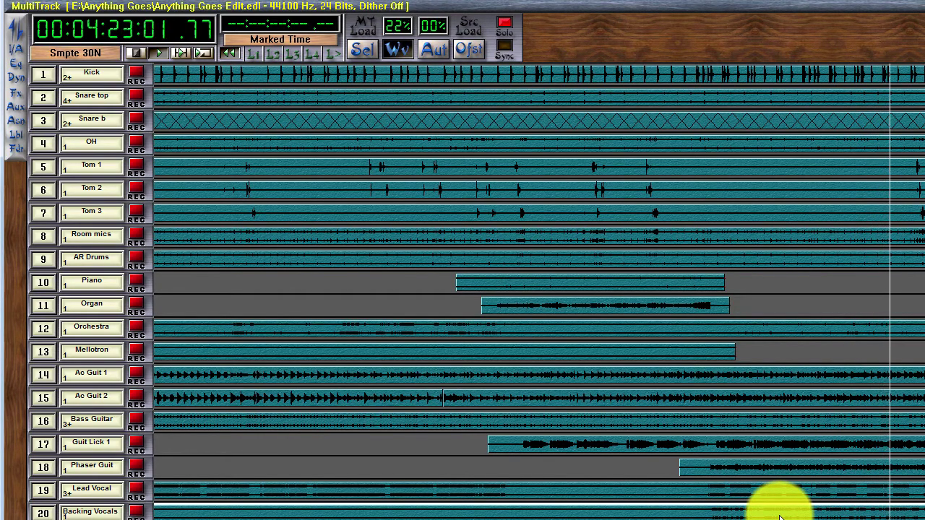
pyautogui.press('space')
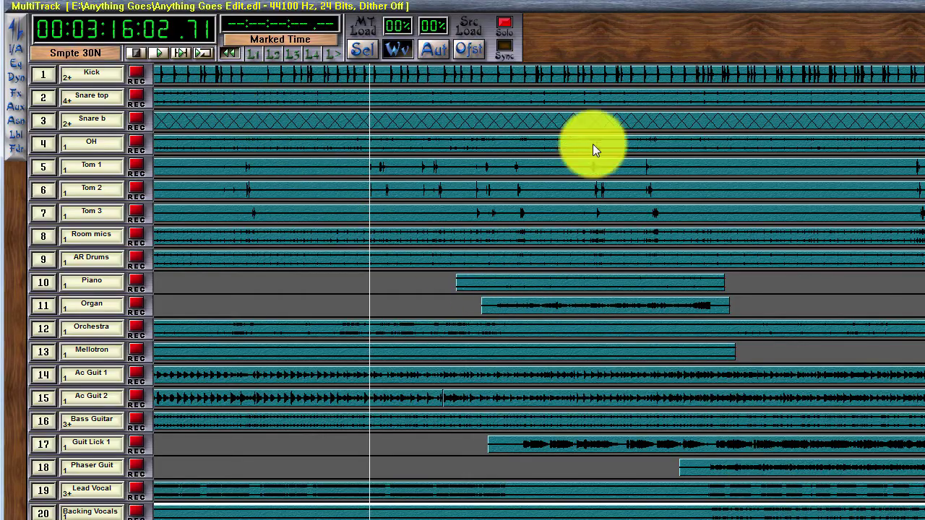